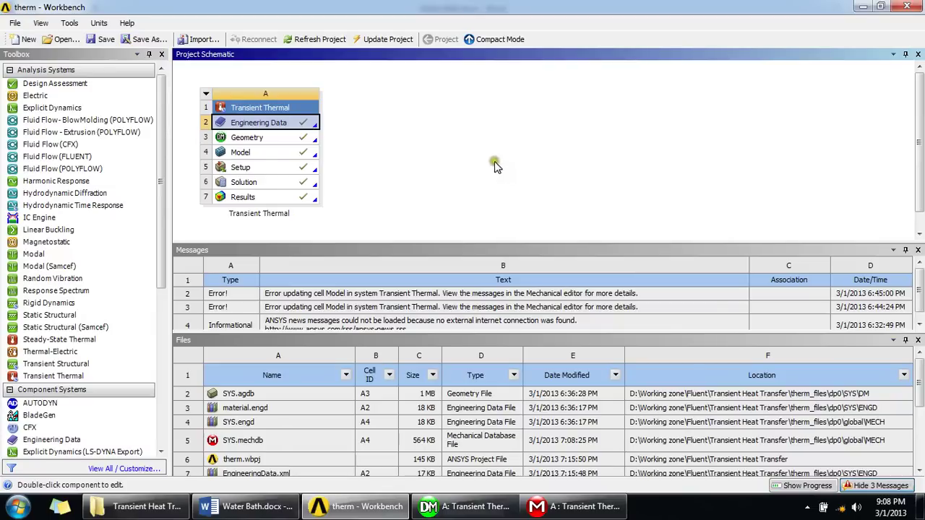
Bring the Water Bath.docx quenching problem statement to the front in Word.
{"action": "left_click", "coordinate": [268, 506]}
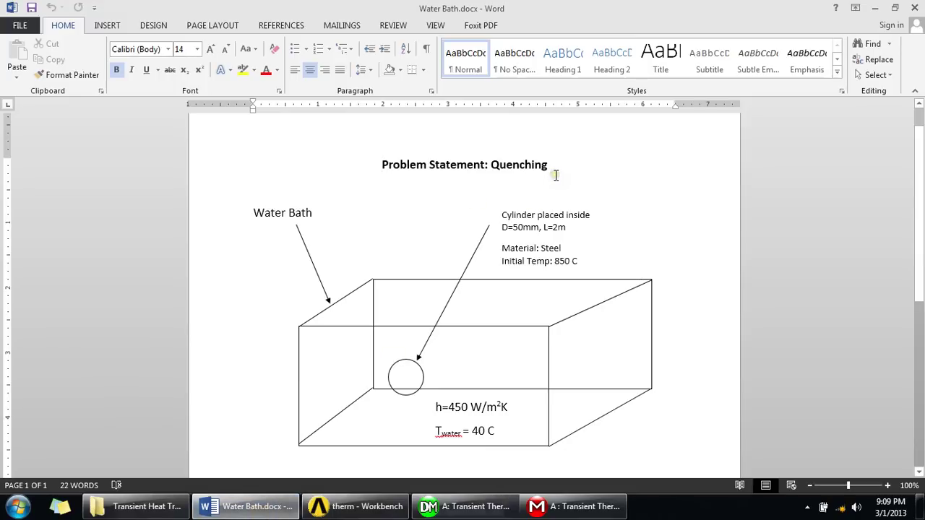
Read through the Water Bath quenching statement, then return to the therm Workbench project.
{"action": "left_click_drag", "start_coordinate": [556, 164], "coordinate": [491, 164]}
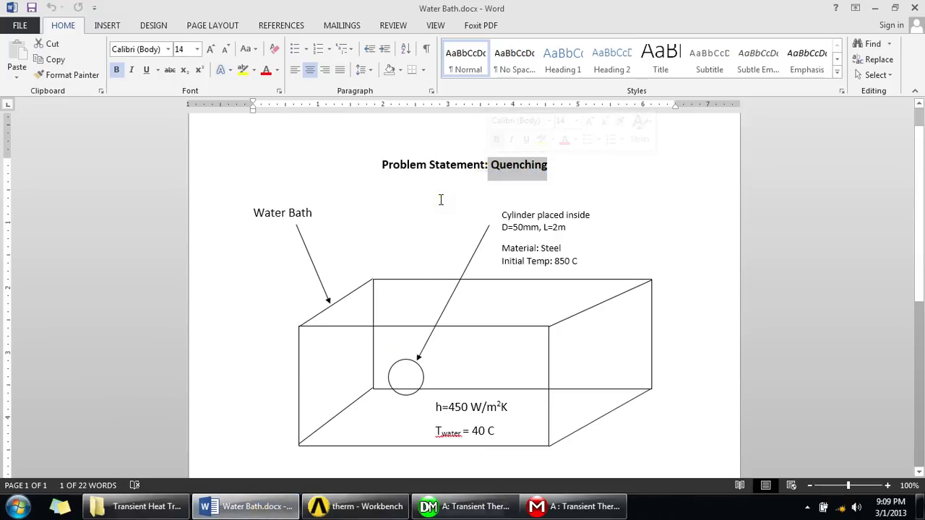
{"action": "scroll", "coordinate": [441, 199], "scroll_direction": "down", "scroll_amount": 1}
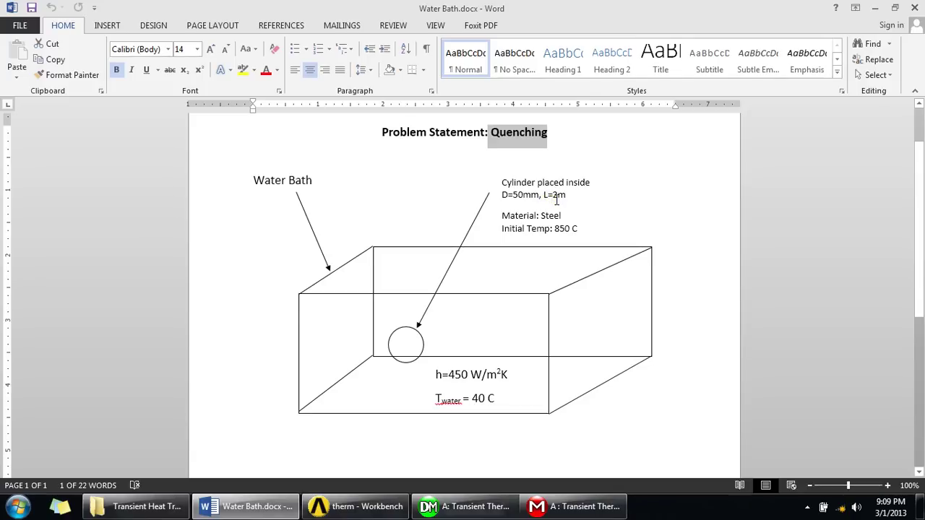
{"action": "scroll", "coordinate": [556, 201], "scroll_direction": "up", "scroll_amount": 1}
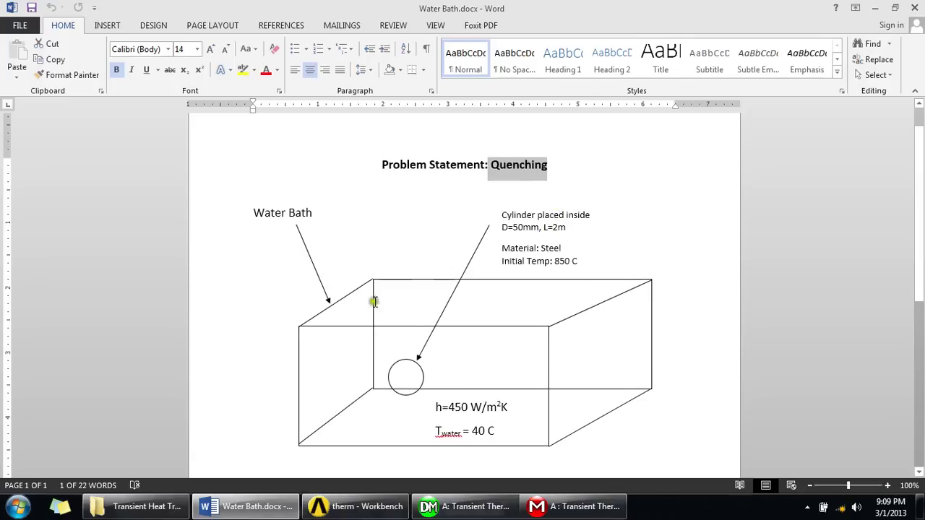
{"action": "left_click", "coordinate": [371, 506]}
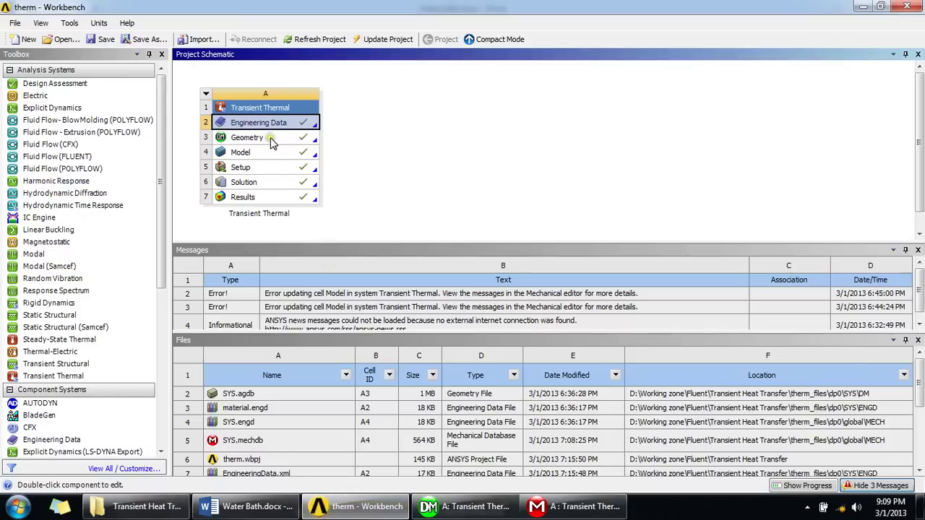
In DesignModeler, check the cylinder's 25 mm sketch radius and 2000 mm extrusion depth.
{"action": "left_click", "coordinate": [446, 510]}
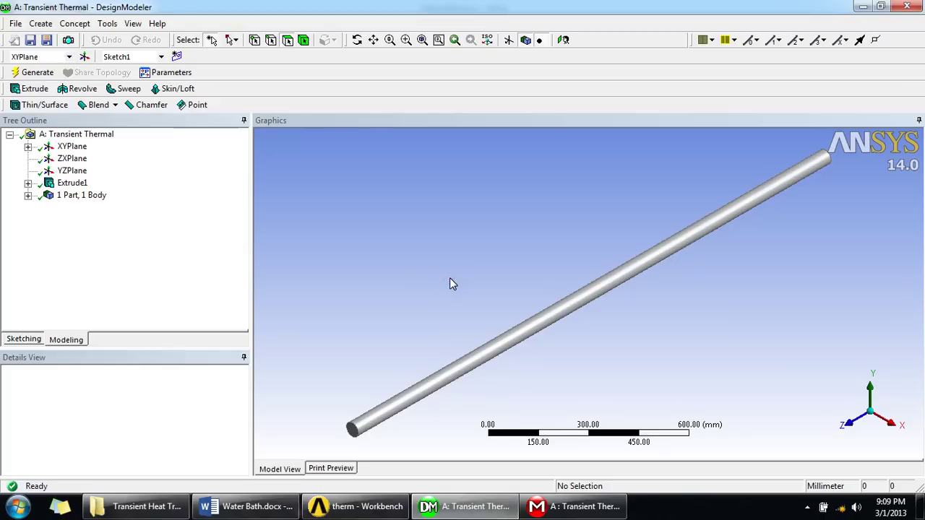
{"action": "left_click", "coordinate": [28, 147]}
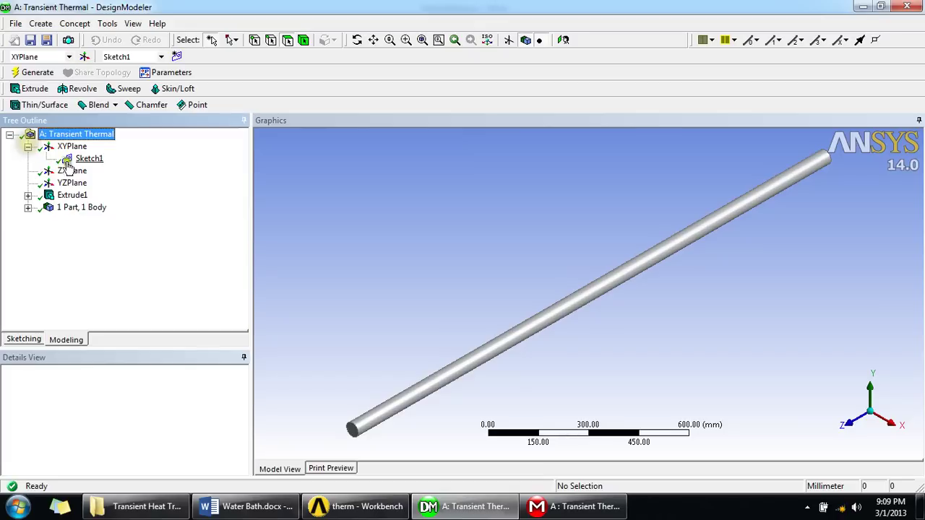
{"action": "left_click", "coordinate": [90, 159]}
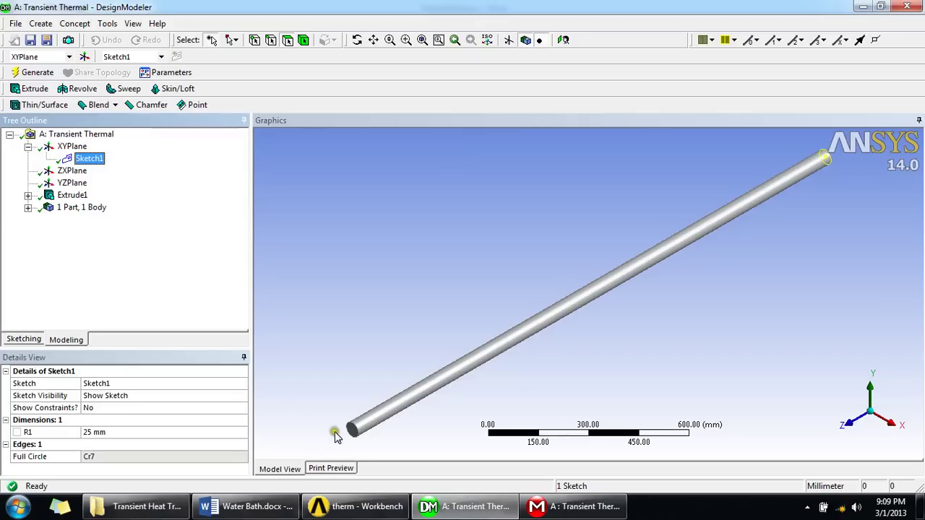
{"action": "left_click", "coordinate": [72, 195]}
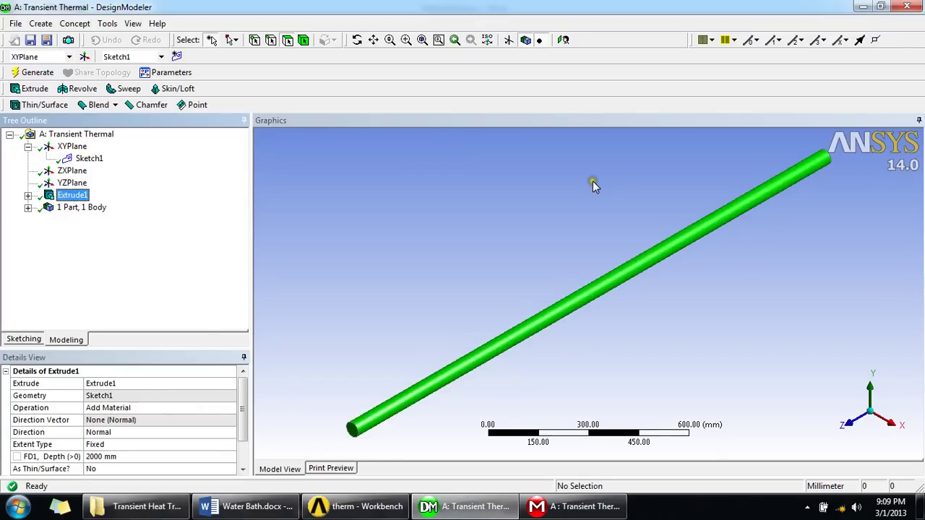
{"action": "mouse_move", "coordinate": [601, 184]}
{"action": "middle_mouse_down"}
{"action": "mouse_move", "coordinate": [561, 184]}
{"action": "mouse_move", "coordinate": [595, 188]}
{"action": "mouse_move", "coordinate": [605, 174]}
{"action": "middle_mouse_up"}
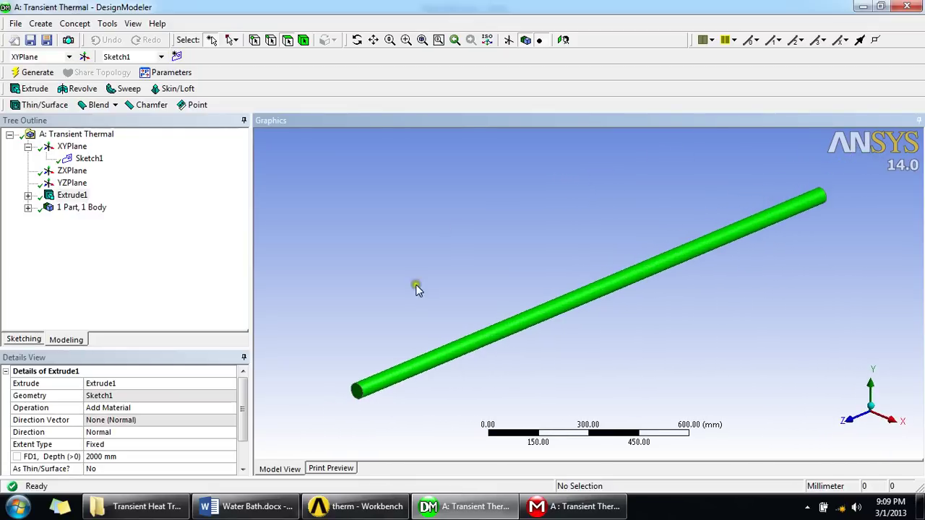
Open the Transient Thermal model in Mechanical from the Workbench Model cell.
{"action": "left_click", "coordinate": [359, 507]}
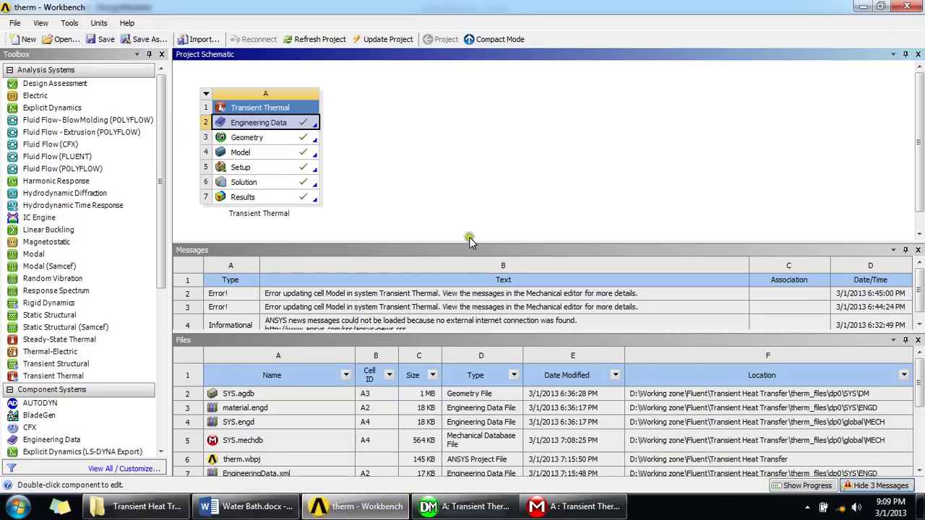
{"action": "left_click", "coordinate": [271, 152]}
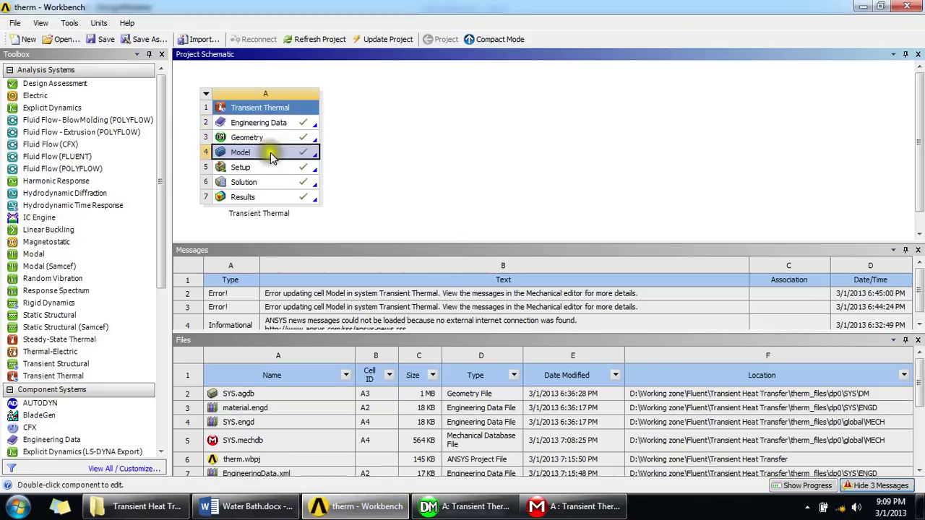
{"action": "left_click", "coordinate": [576, 506]}
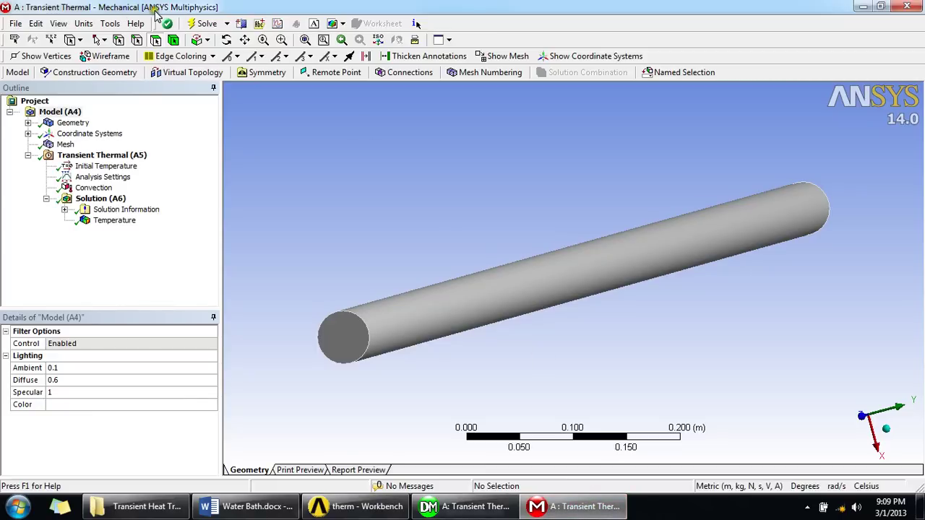
Review the 850 °C initial temperature and the 50-step, 0.01 s initial time-step analysis settings.
{"action": "left_click", "coordinate": [351, 200]}
{"action": "left_click", "coordinate": [124, 168]}
{"action": "left_click", "coordinate": [123, 171]}
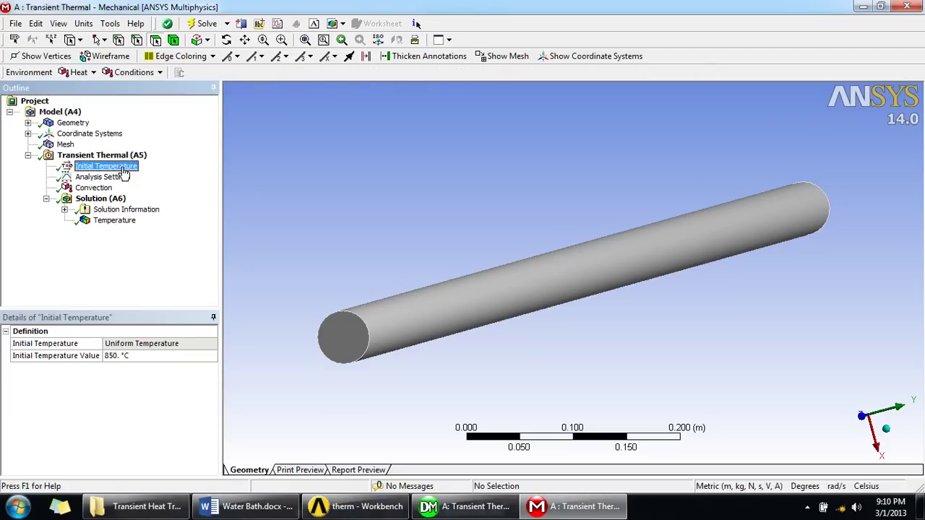
{"action": "left_click", "coordinate": [307, 181]}
{"action": "left_click", "coordinate": [106, 357]}
{"action": "left_click", "coordinate": [105, 178]}
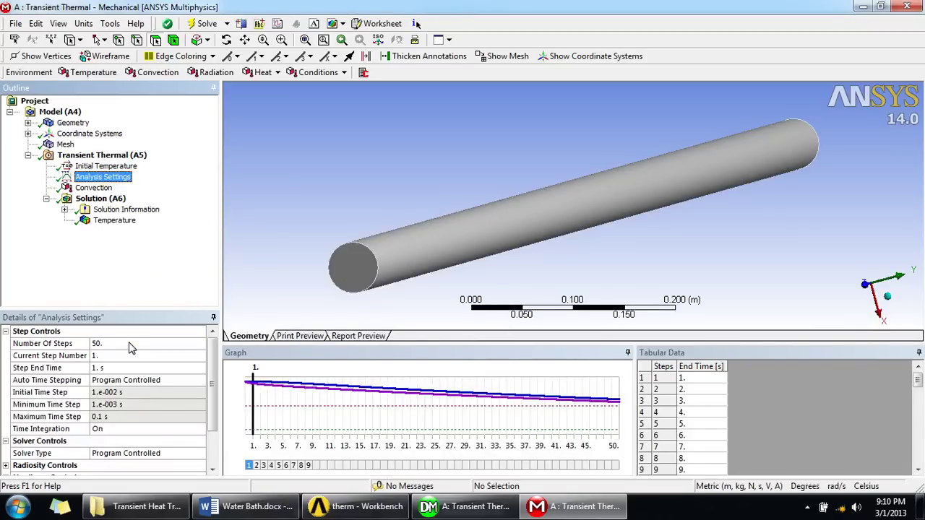
{"action": "left_click", "coordinate": [116, 346]}
{"action": "left_click", "coordinate": [110, 346]}
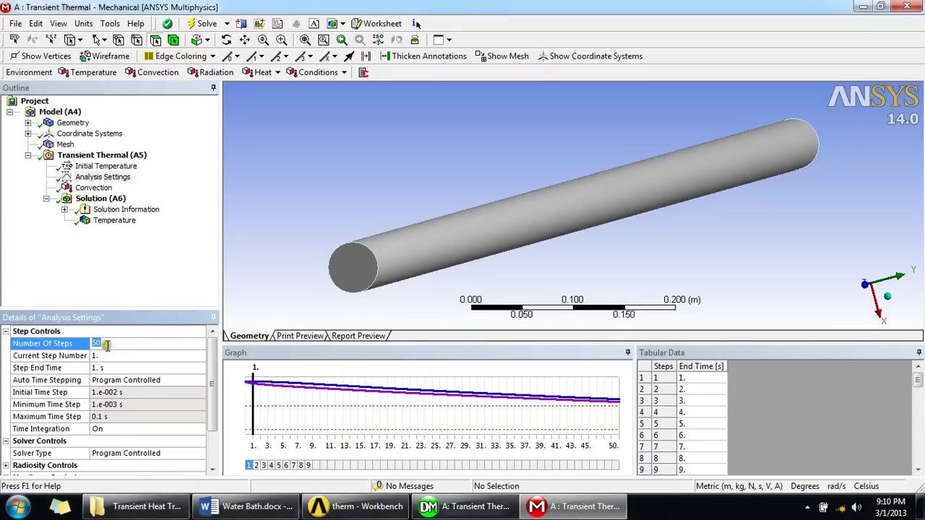
{"action": "left_click", "coordinate": [131, 380]}
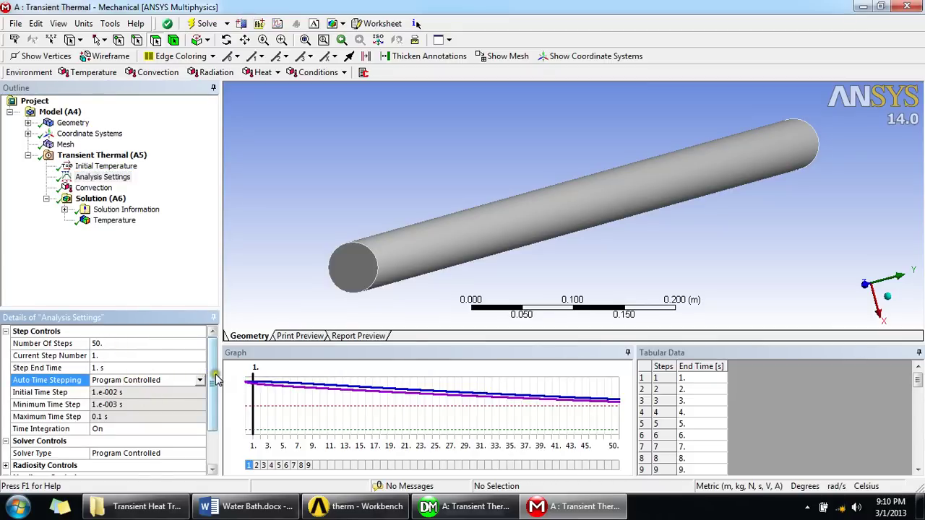
{"action": "left_click_drag", "start_coordinate": [216, 380], "coordinate": [212, 413]}
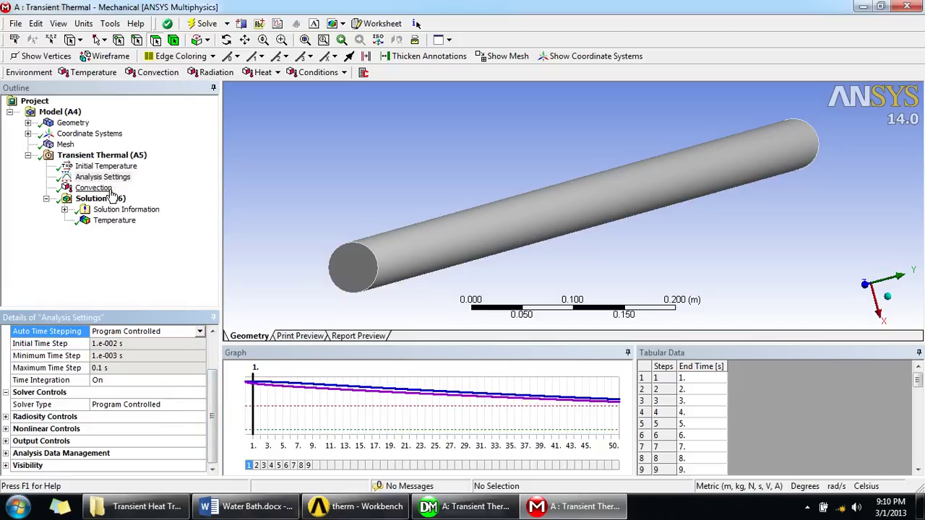
{"action": "left_click", "coordinate": [250, 505]}
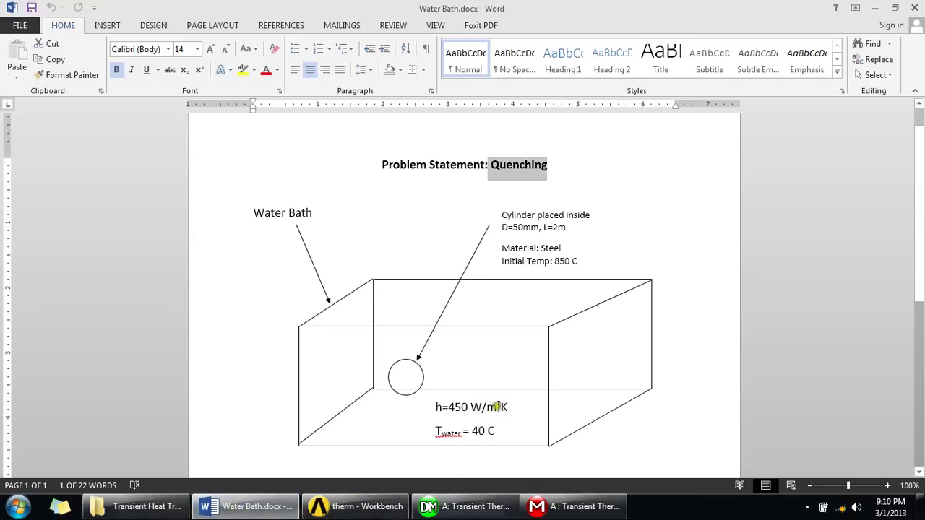
{"action": "left_click", "coordinate": [537, 508]}
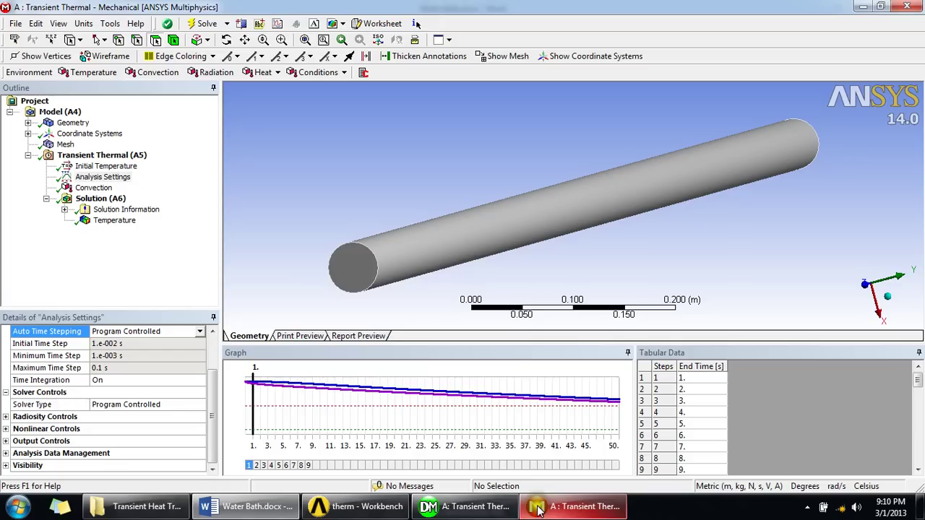
Set the Convection film coefficient to 450 W/m²·°C and ambient temperature to 40 °C.
{"action": "left_click", "coordinate": [107, 190]}
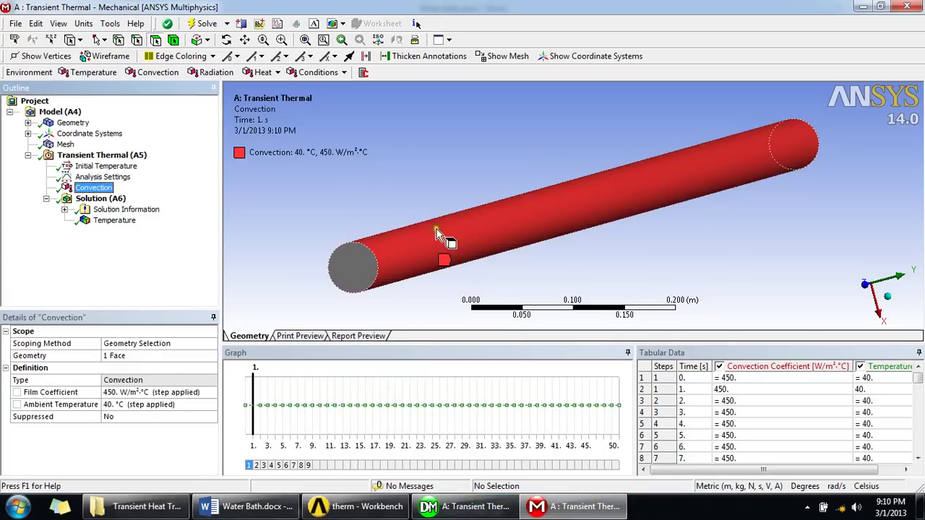
{"action": "left_click", "coordinate": [127, 393]}
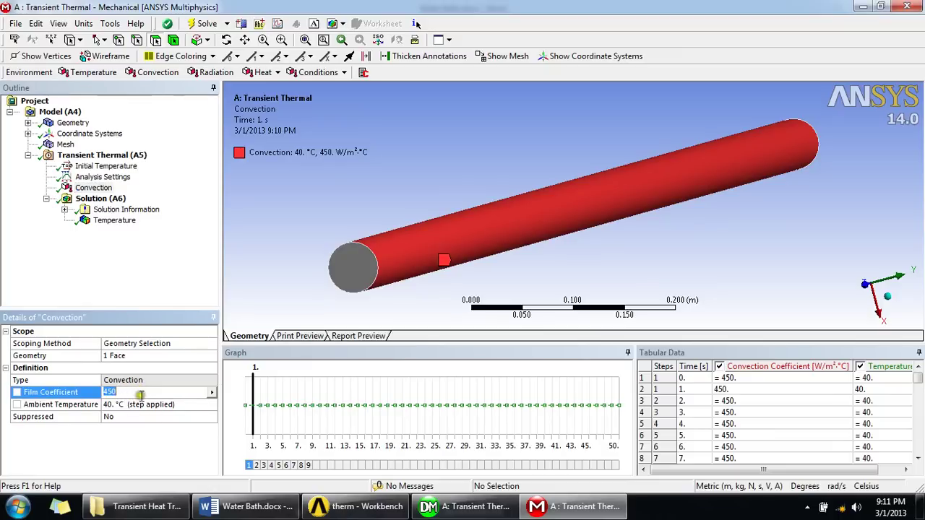
{"action": "left_click", "coordinate": [142, 405]}
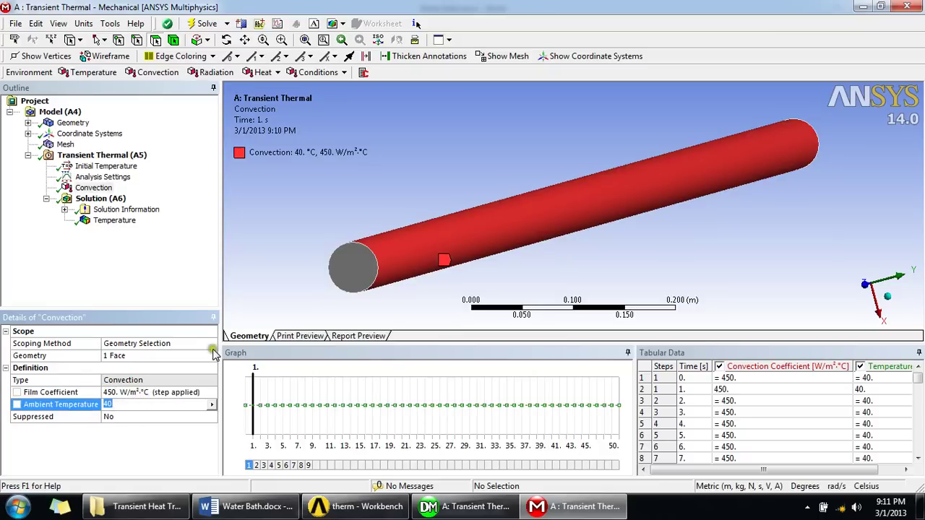
{"action": "left_click", "coordinate": [119, 199]}
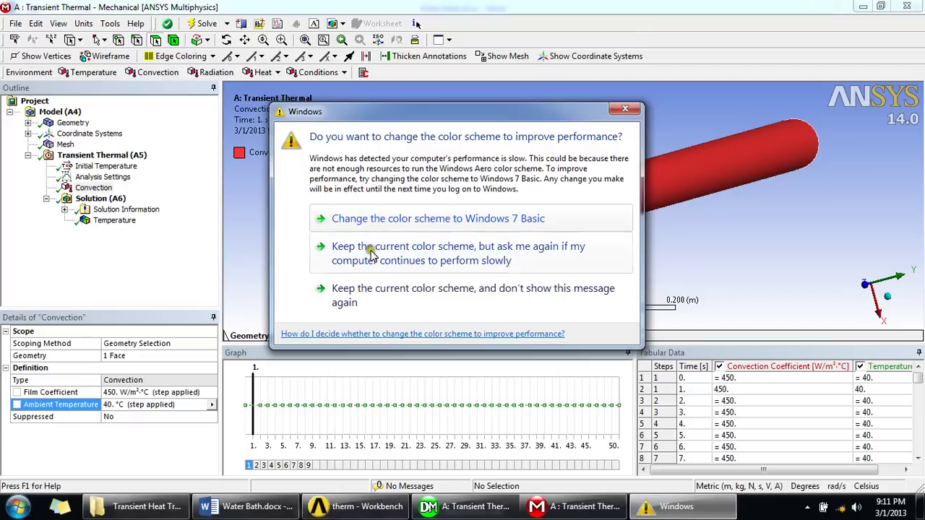
Accept the basic color scheme and check the Solution (A6) options, leaving them unused.
{"action": "left_click", "coordinate": [377, 221]}
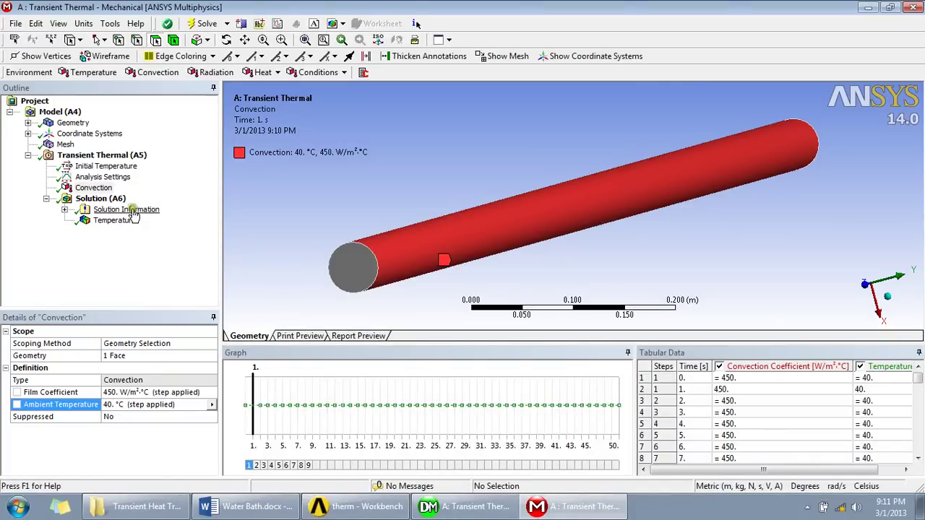
{"action": "left_click", "coordinate": [108, 200]}
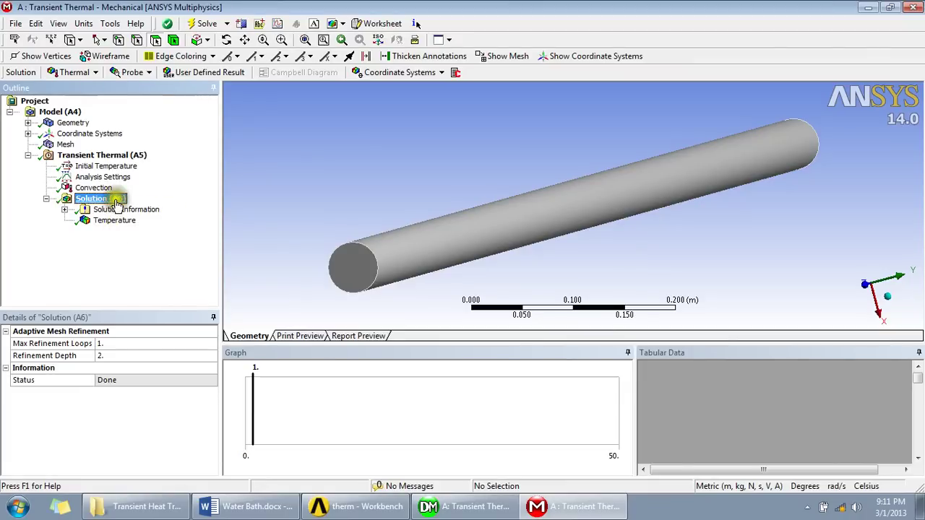
{"action": "right_click", "coordinate": [115, 201]}
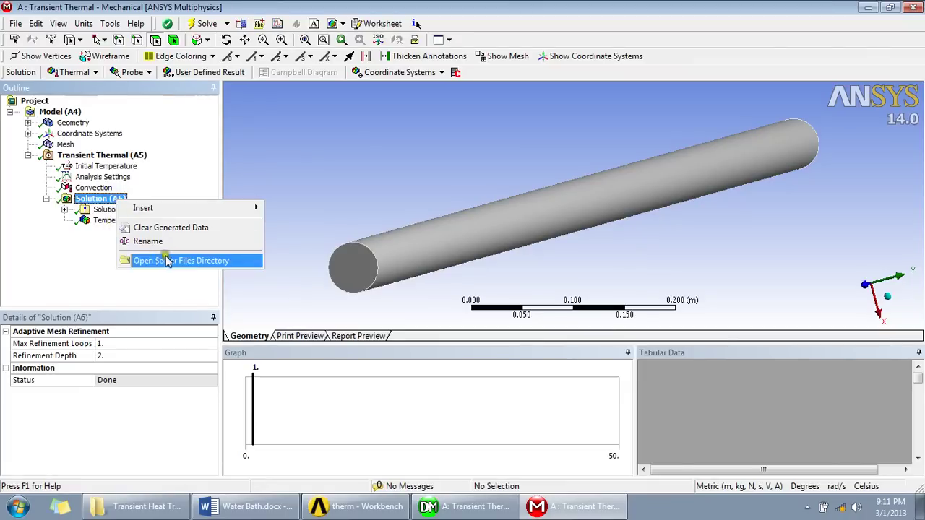
{"action": "left_click", "coordinate": [95, 202]}
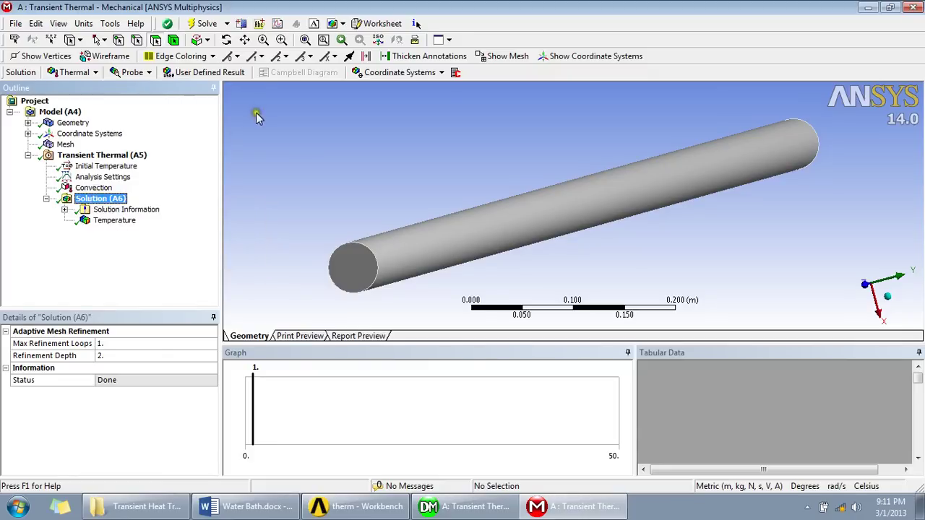
{"action": "right_click", "coordinate": [117, 199]}
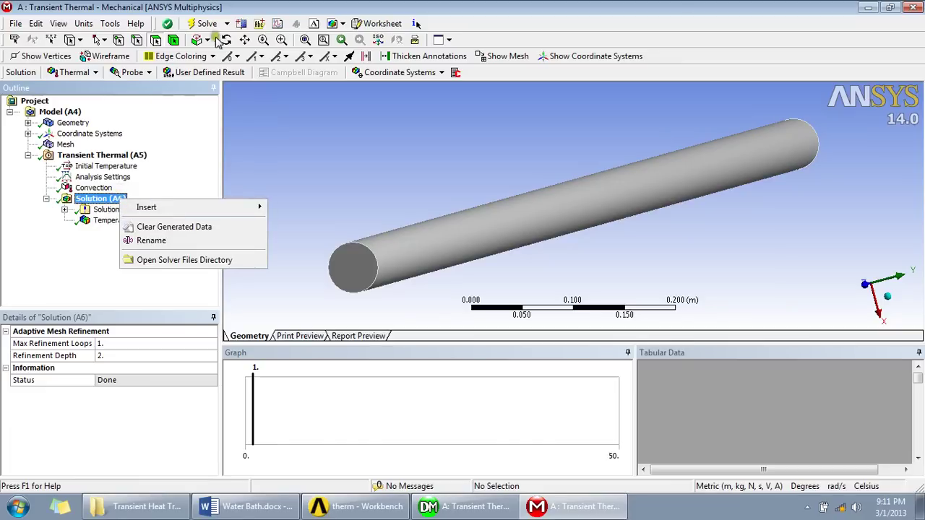
{"action": "left_click", "coordinate": [181, 171]}
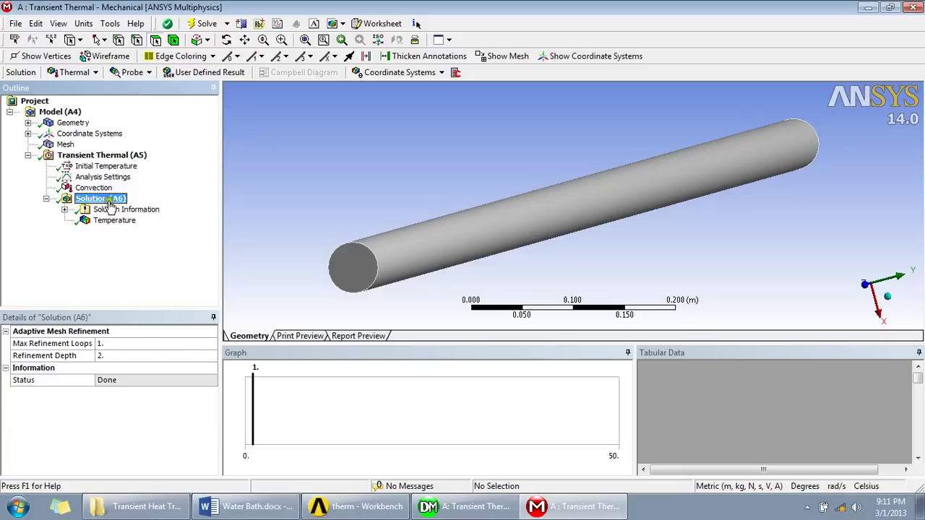
Close Mechanical and reopen the results via Edit on the Results cell (A7).
{"action": "left_click", "coordinate": [915, 9]}
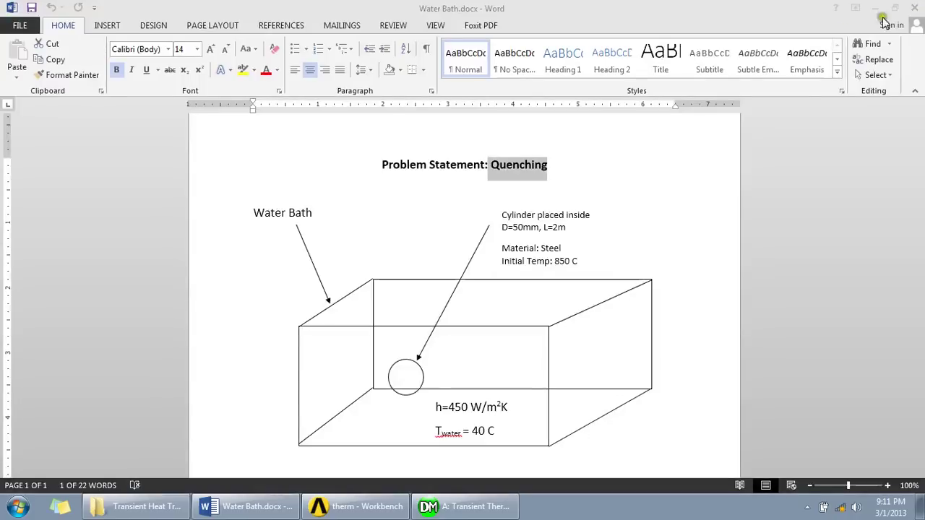
{"action": "left_click", "coordinate": [354, 506]}
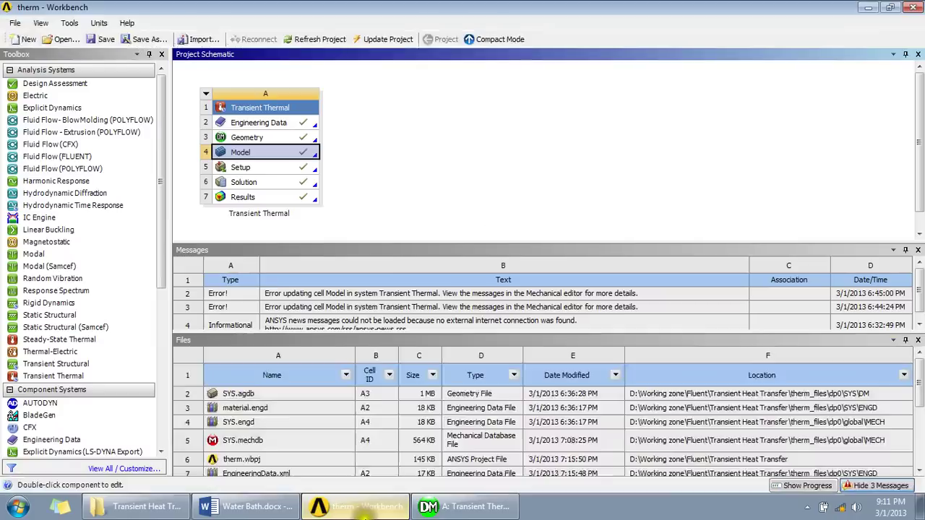
{"action": "left_click", "coordinate": [274, 199]}
{"action": "right_click", "coordinate": [274, 198]}
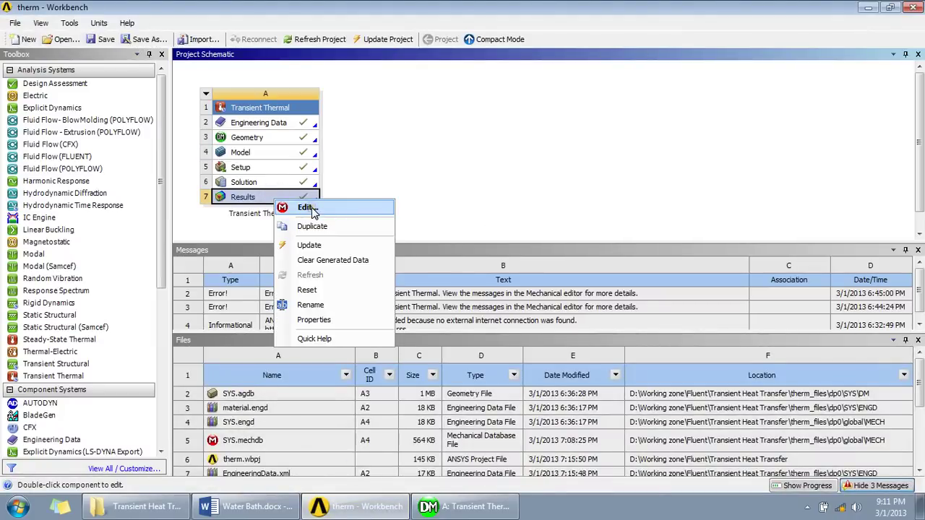
{"action": "left_click", "coordinate": [308, 208]}
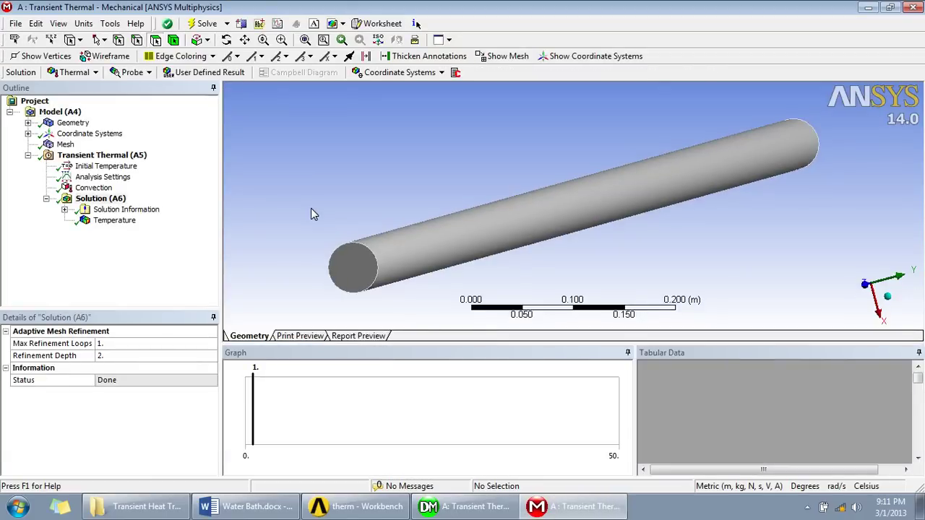
Check Solution Information, then move the temperature display time back to 9.24 s.
{"action": "left_click", "coordinate": [126, 210]}
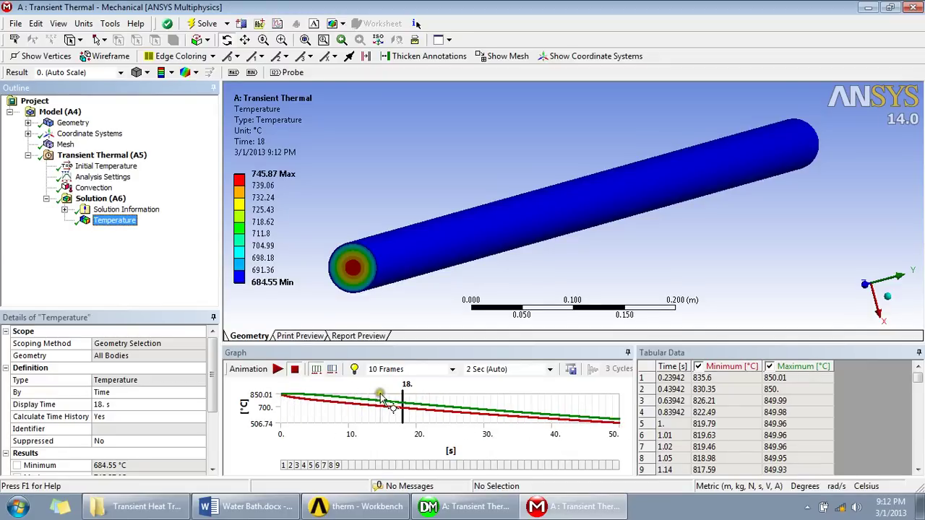
{"action": "left_click_drag", "start_coordinate": [403, 397], "coordinate": [345, 408]}
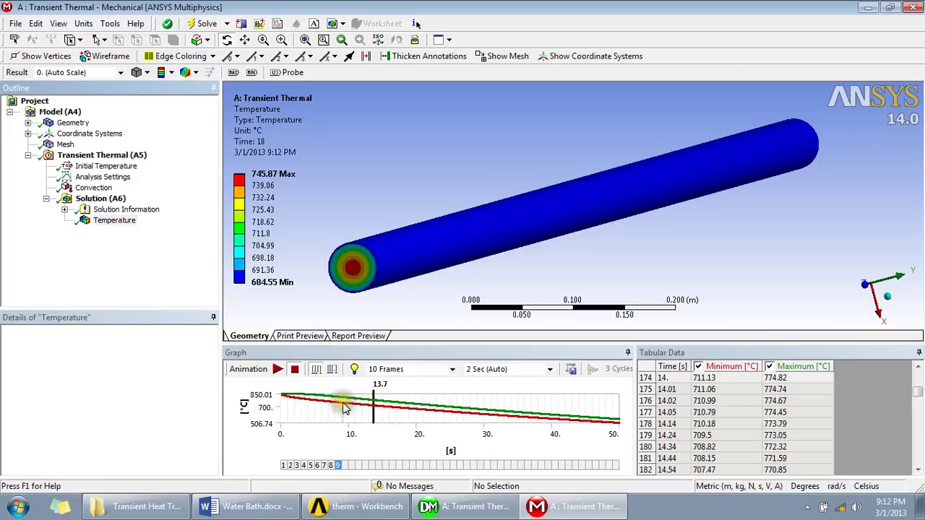
Retrieve the Temperature result at 9.24 s, now ranging 744.48 to 810.08 °C.
{"action": "right_click", "coordinate": [121, 223]}
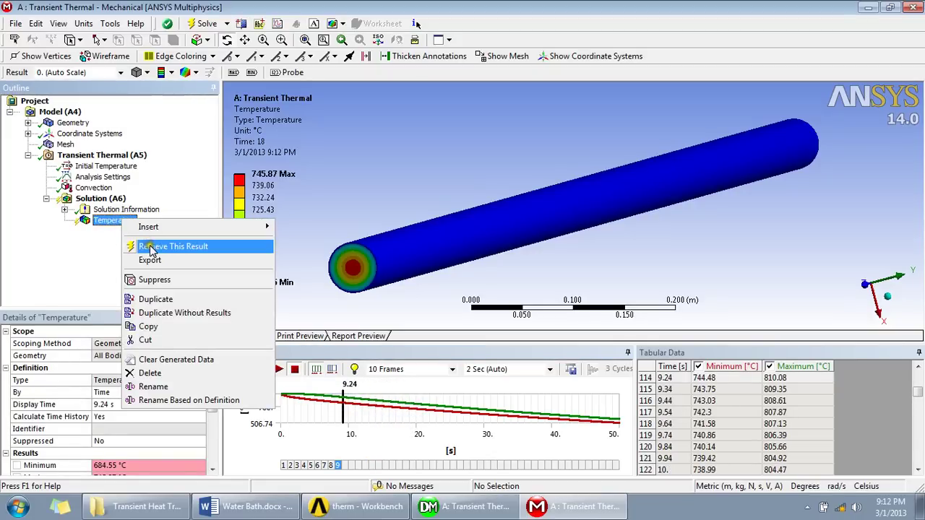
{"action": "left_click", "coordinate": [227, 247]}
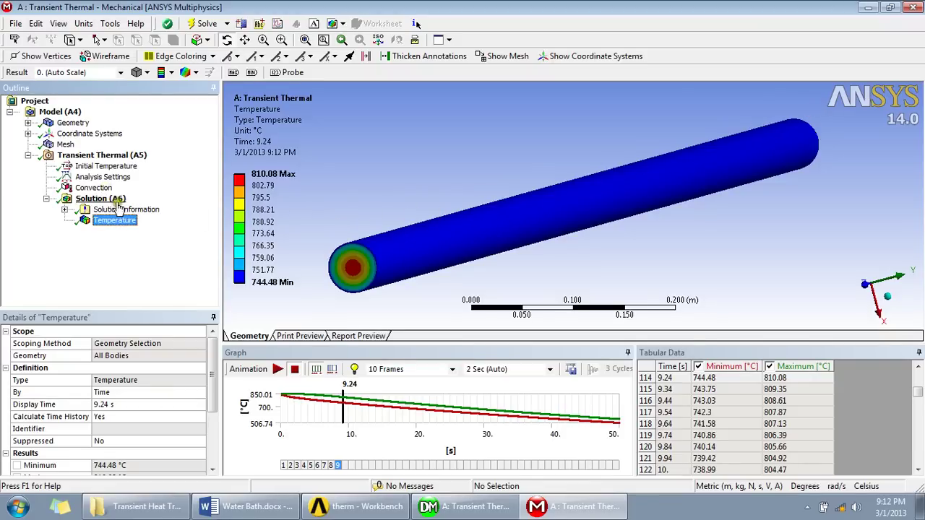
Play the cooling animation from the start with a 10 Sec duration, then pause it.
{"action": "left_click", "coordinate": [282, 416]}
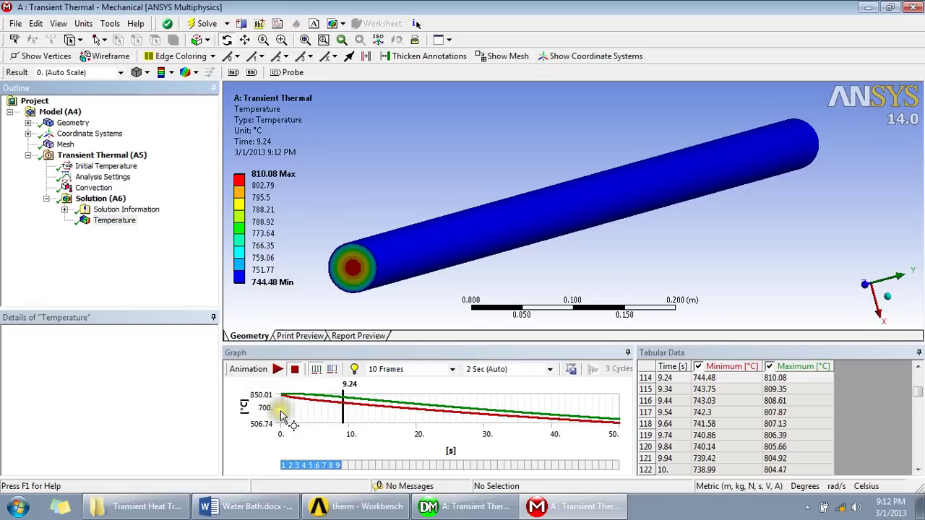
{"action": "left_click", "coordinate": [278, 370]}
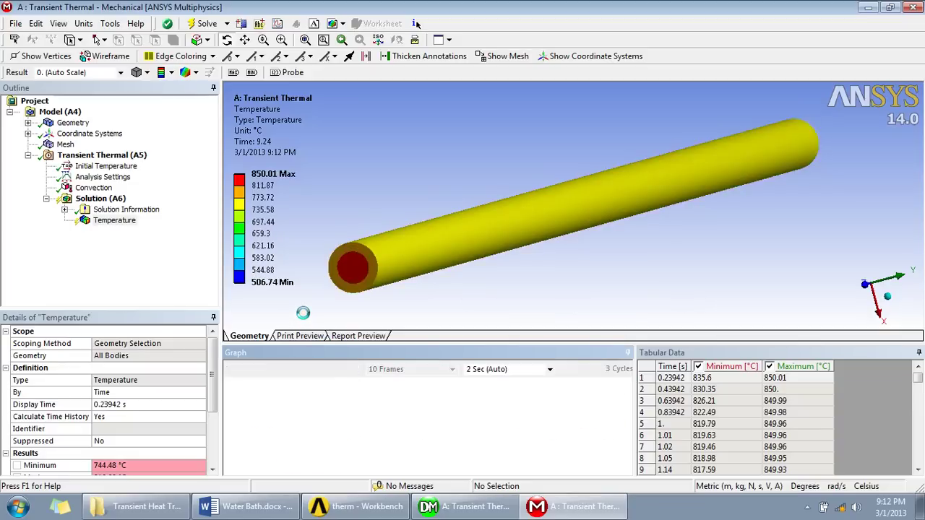
{"action": "left_click", "coordinate": [549, 370]}
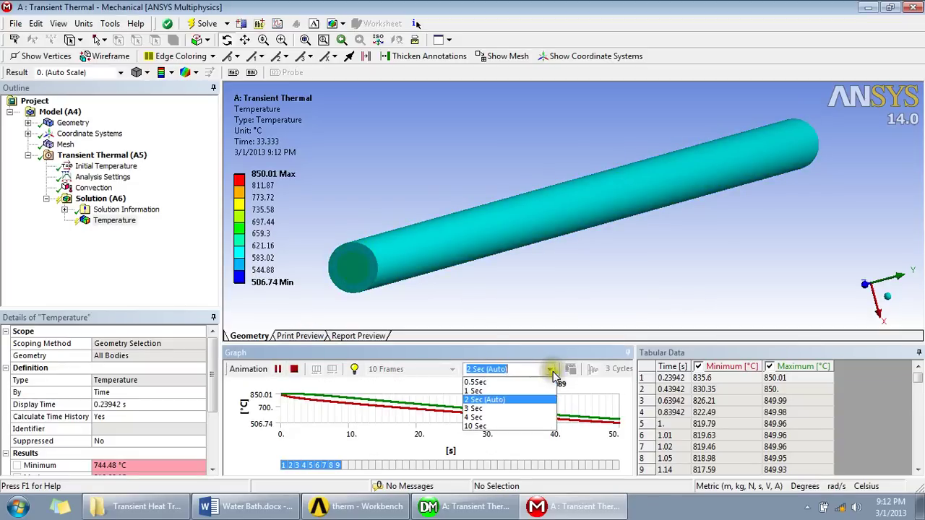
{"action": "left_click", "coordinate": [499, 427]}
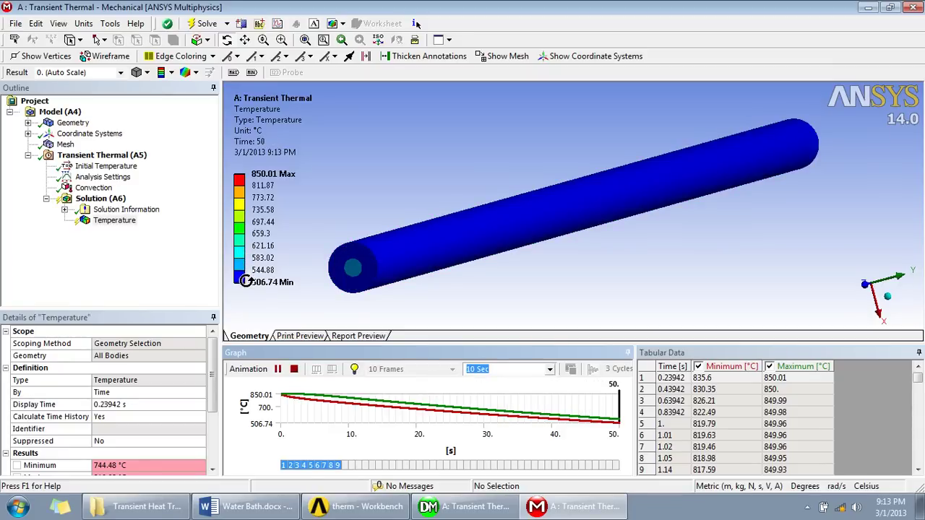
{"action": "left_click", "coordinate": [277, 369]}
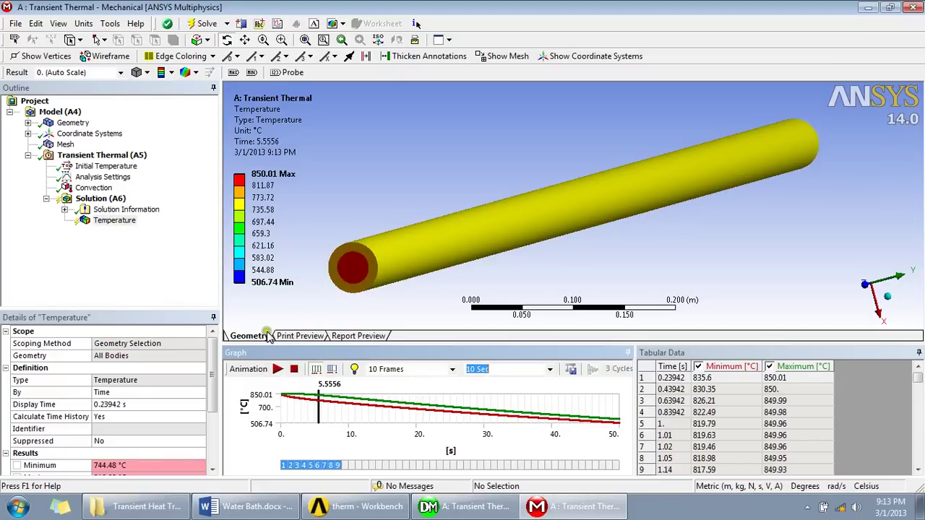
Check the Solution Information log, then reselect Temperature and the Solution branch.
{"action": "left_click", "coordinate": [125, 210]}
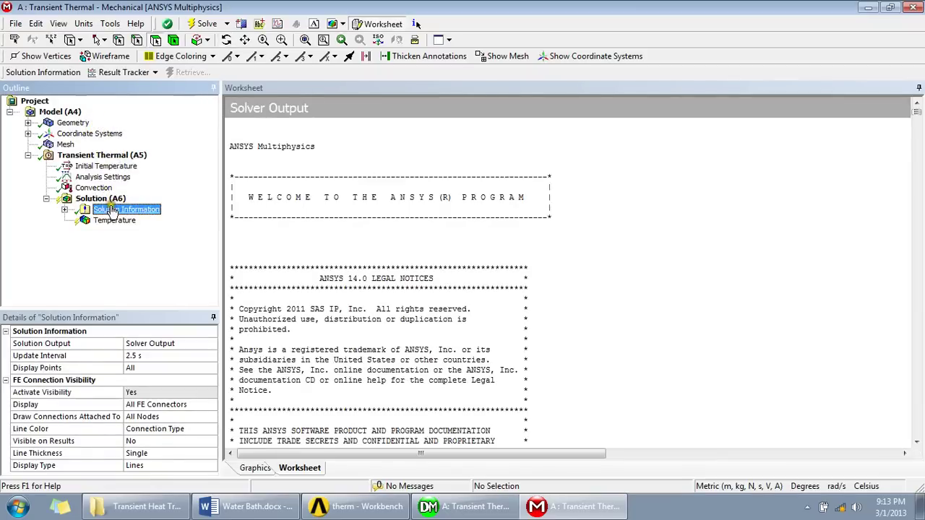
{"action": "left_click", "coordinate": [113, 220]}
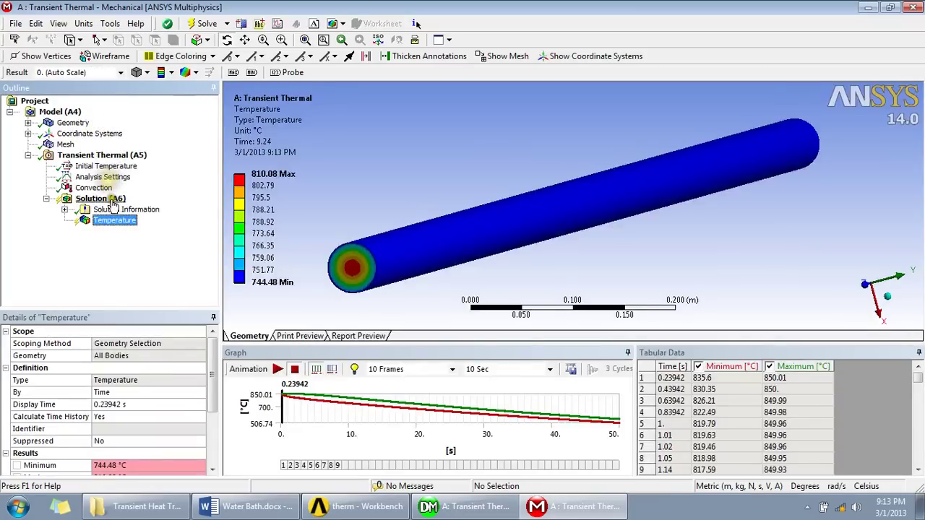
{"action": "left_click", "coordinate": [110, 200]}
{"action": "left_click", "coordinate": [93, 72]}
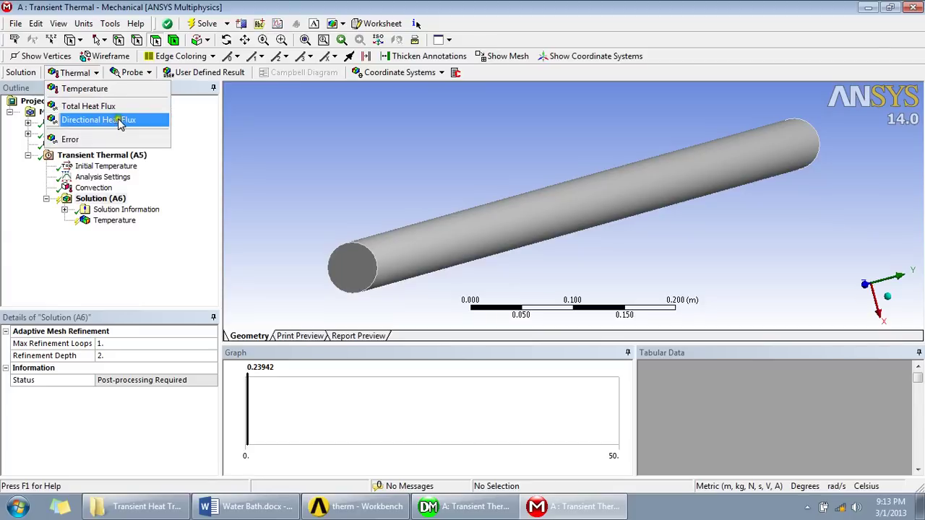
{"action": "left_click", "coordinate": [144, 75]}
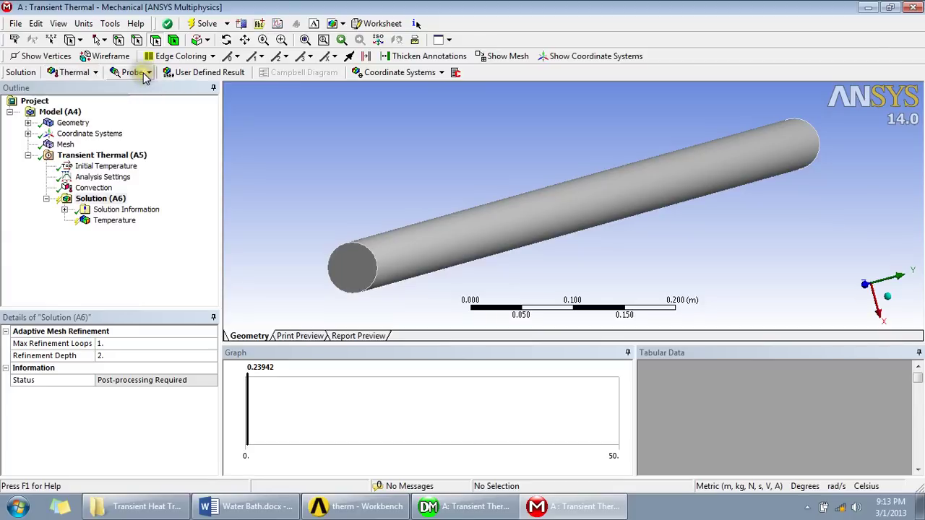
{"action": "left_click", "coordinate": [133, 73]}
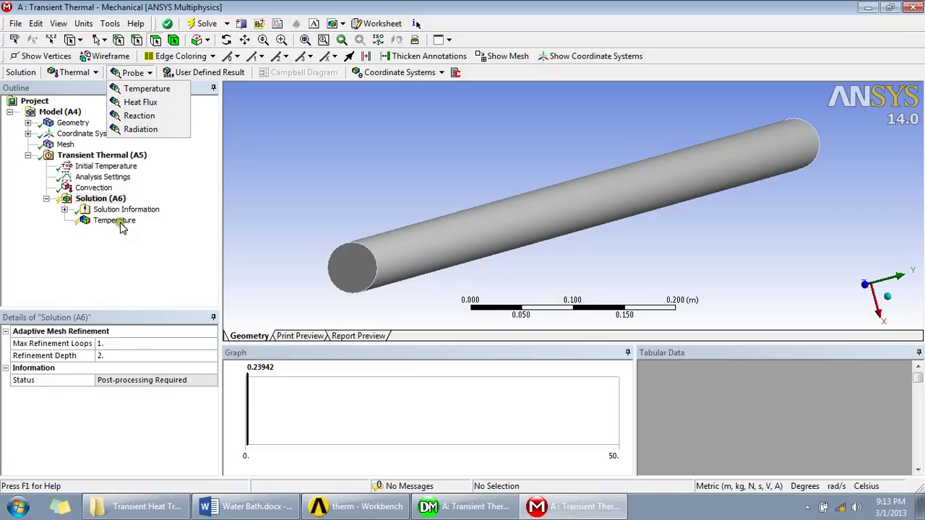
{"action": "left_click", "coordinate": [374, 200]}
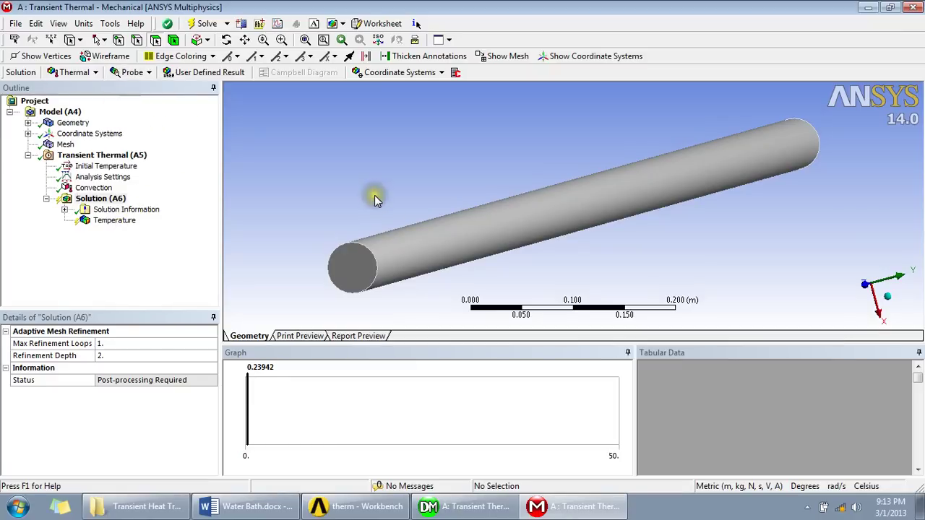
Switch from Mechanical back to the 'therm' project schematic in Workbench.
{"action": "left_click", "coordinate": [346, 511]}
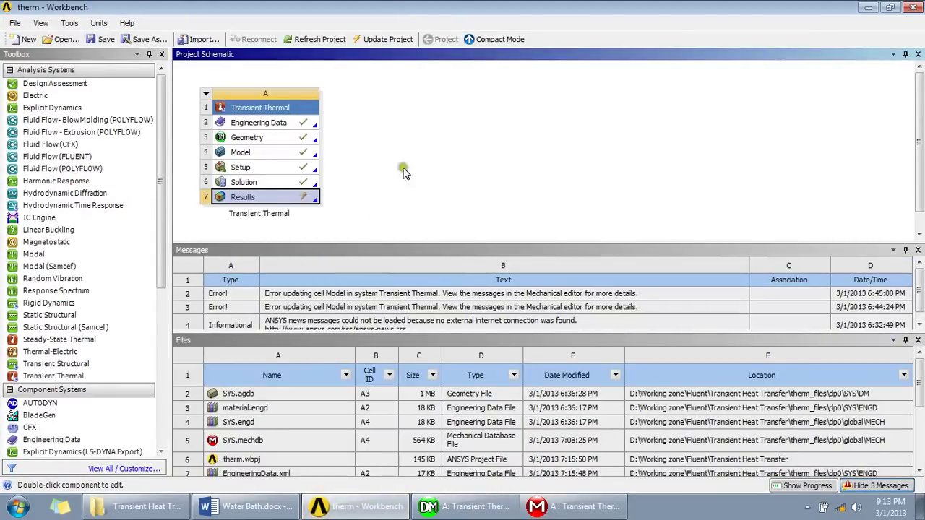